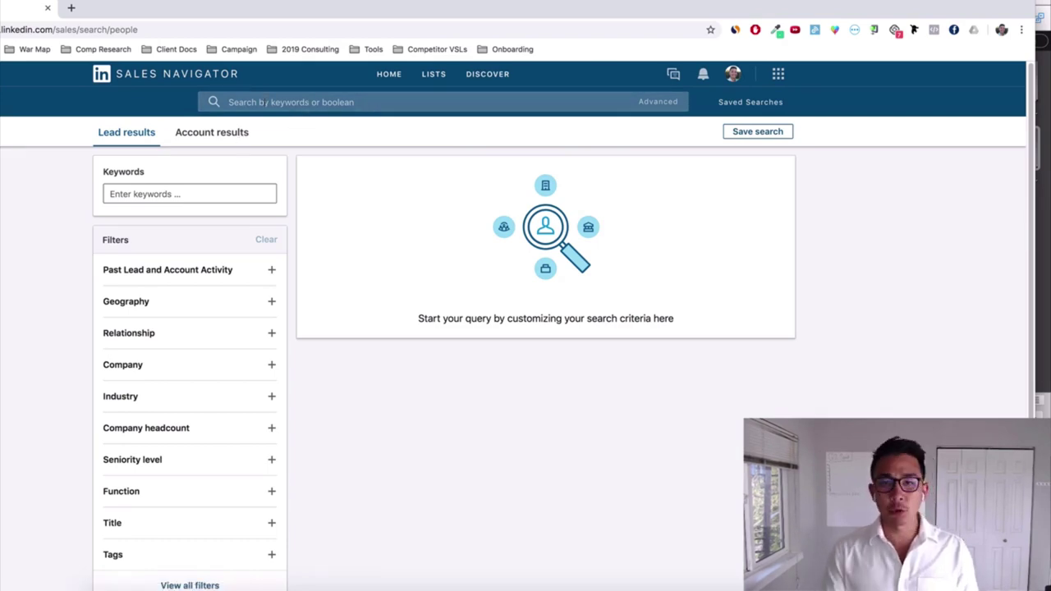
Run a lead search on the presenter's own name, returning 1,909 lead results
click(267, 102)
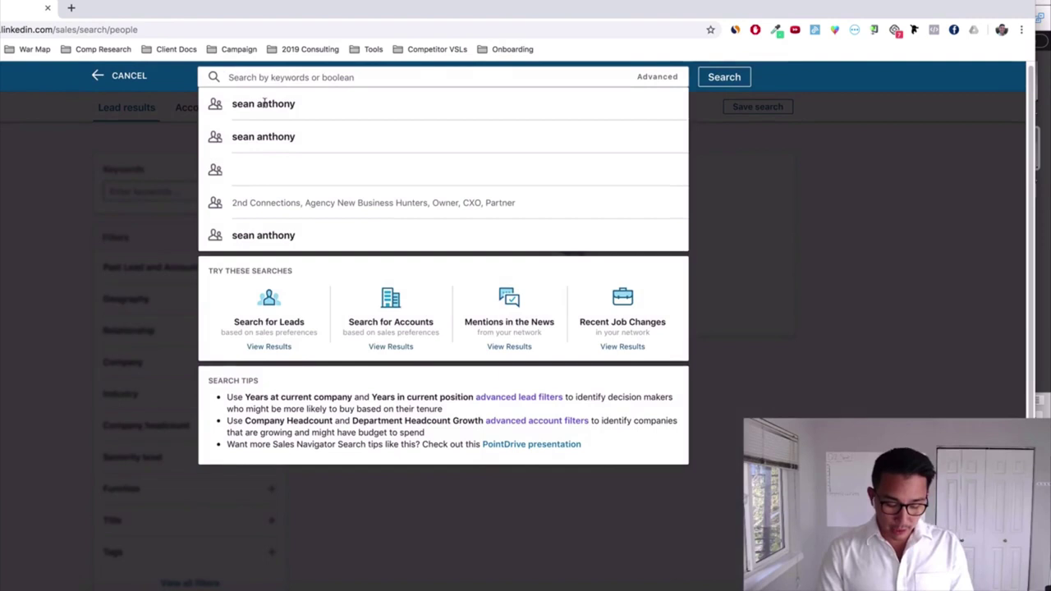
text(sean an)
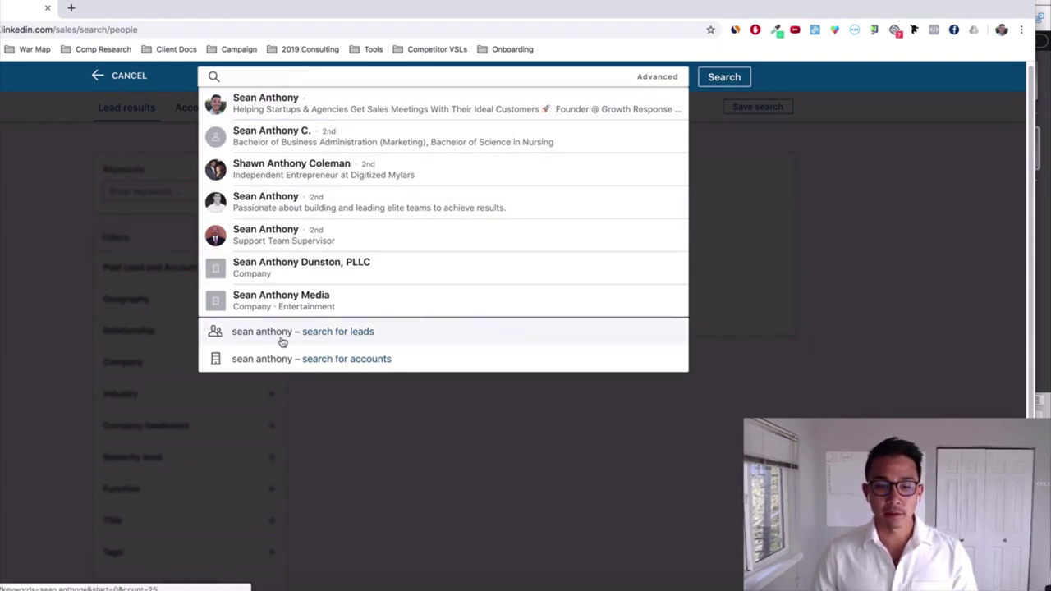
click(292, 337)
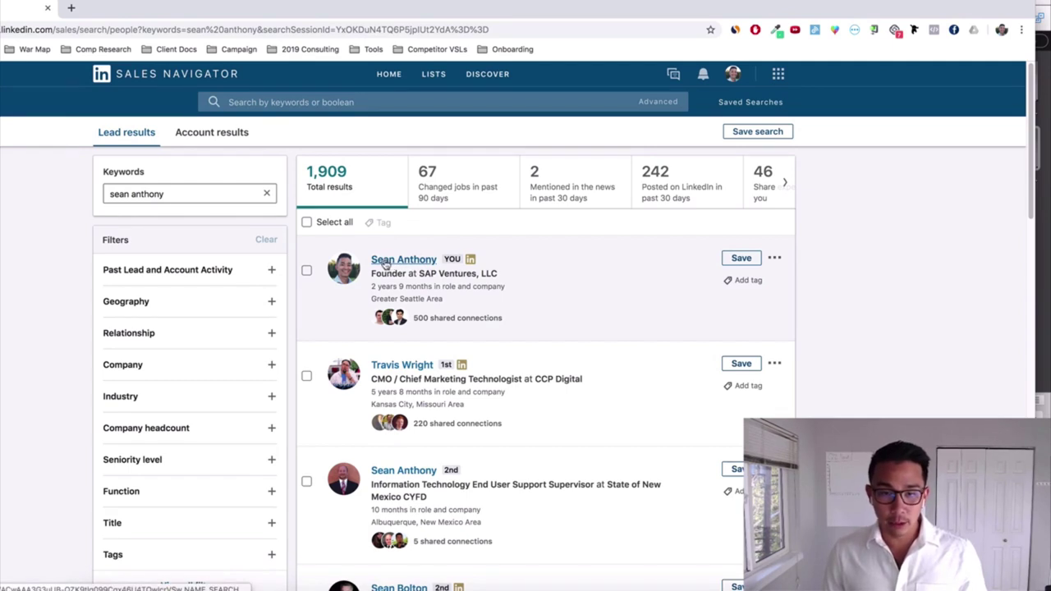
Use View similar on the presenter's own result to list 99 similar leads
click(775, 259)
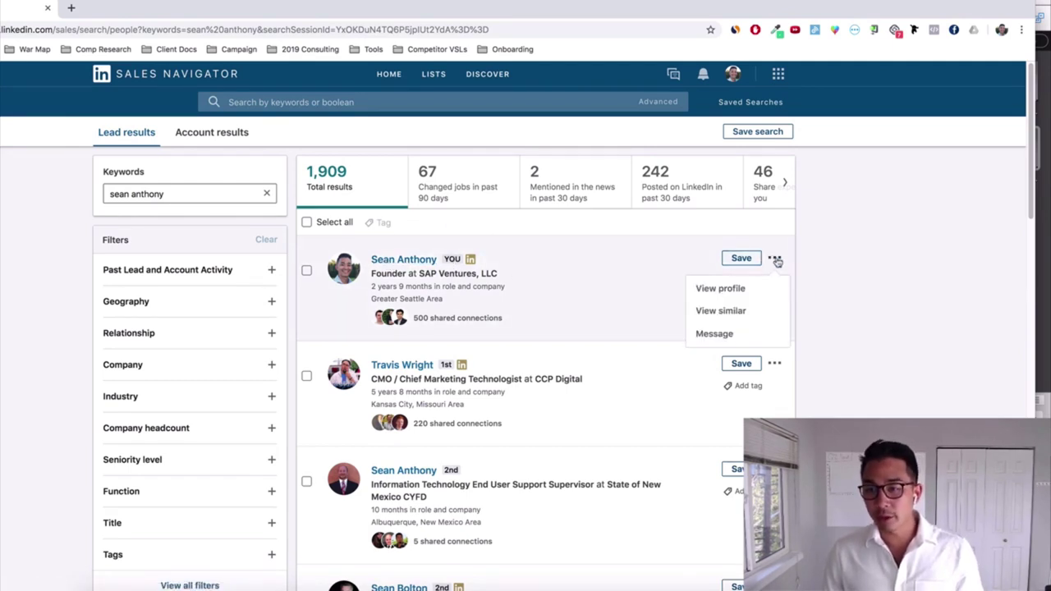
click(740, 312)
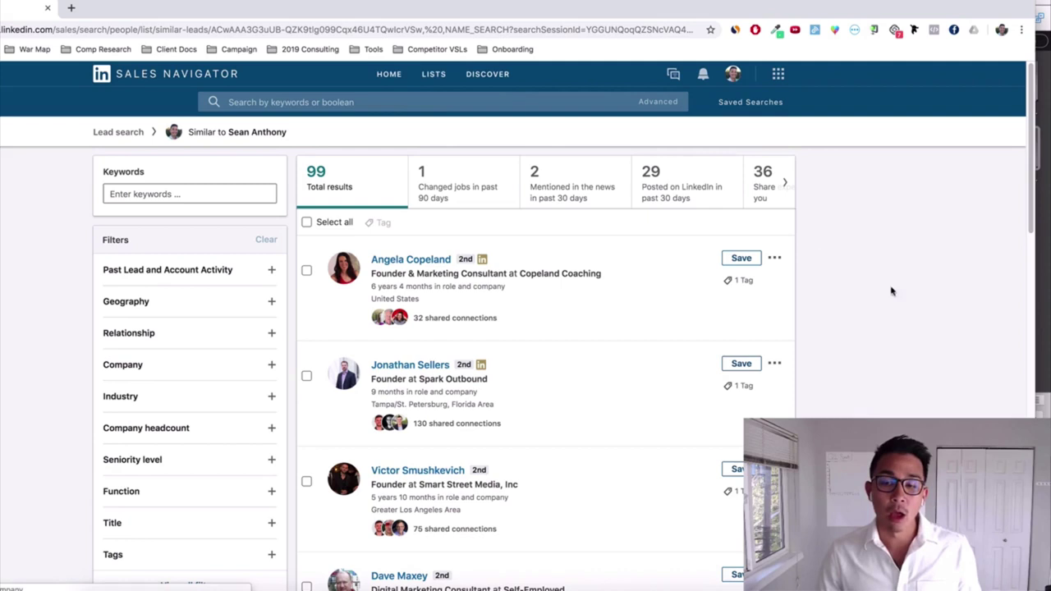
Select all similar leads, tag them 'Similar To Agency Clients', and verify a lead's tag
click(306, 223)
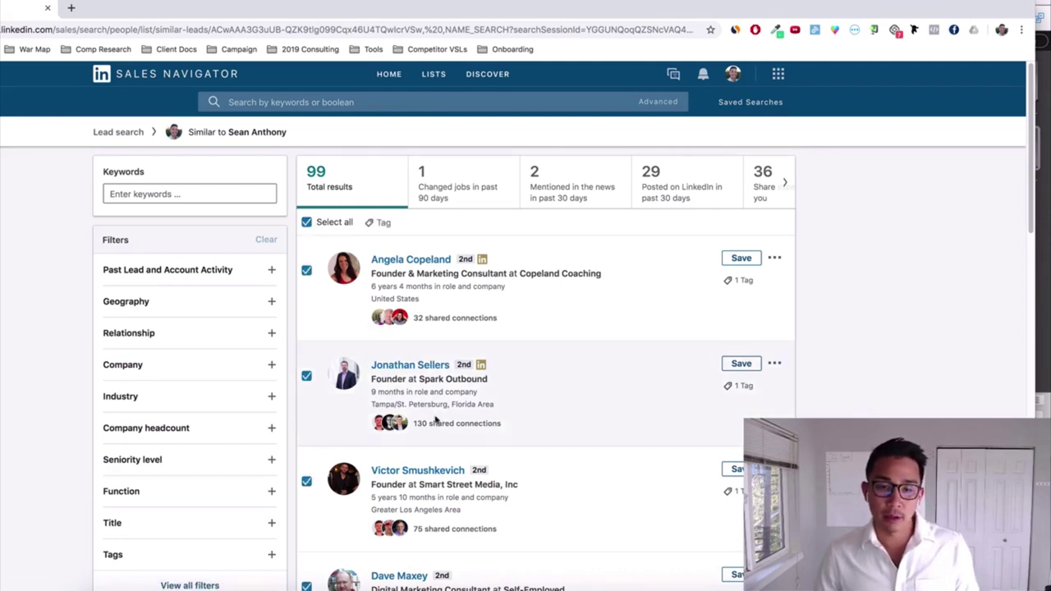
scroll(361, 210, down, 1)
click(377, 210)
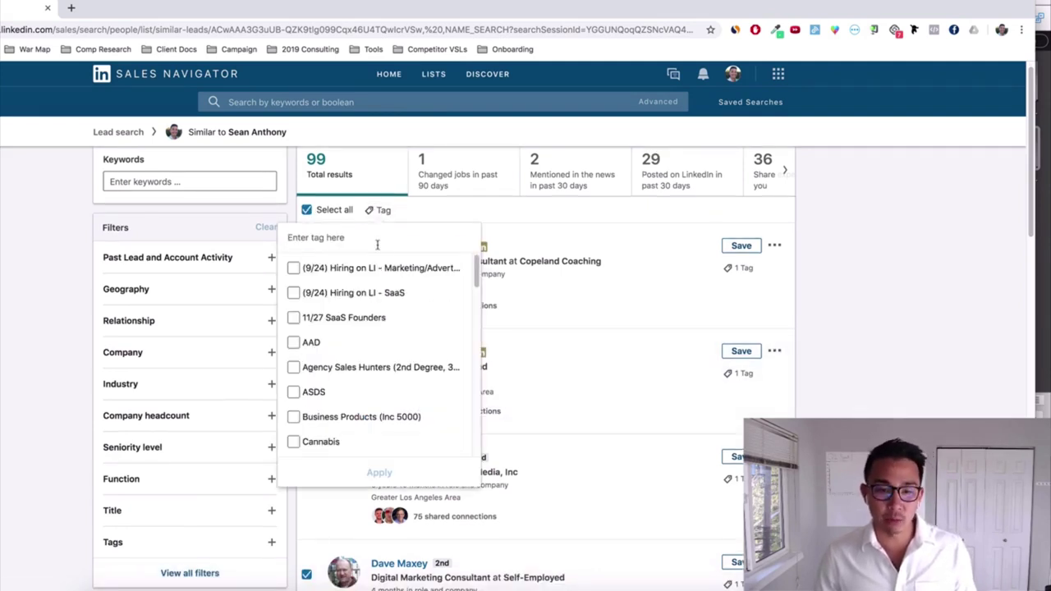
text(Simi)
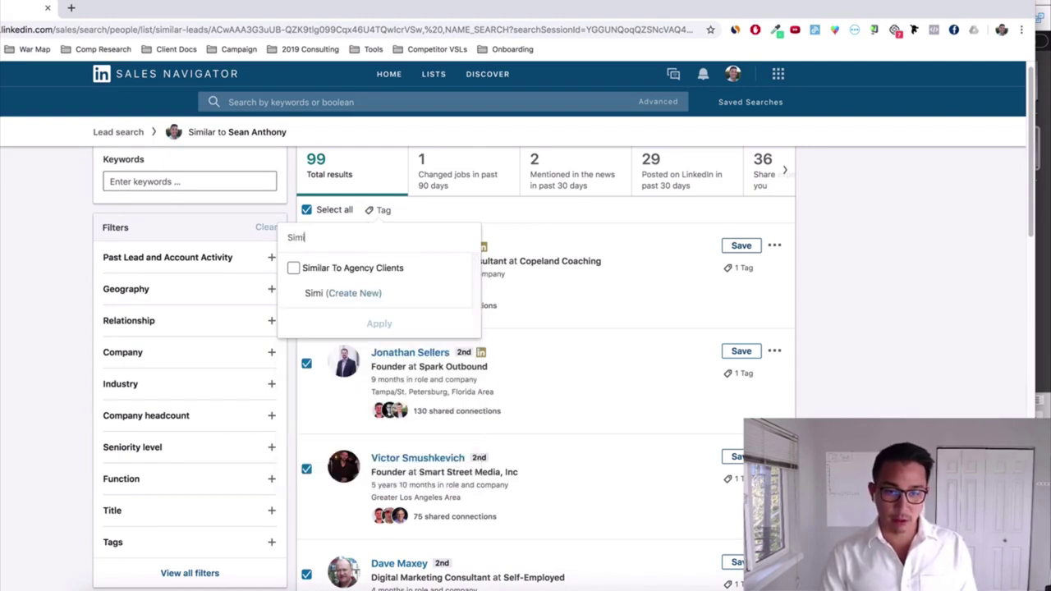
text(lar)
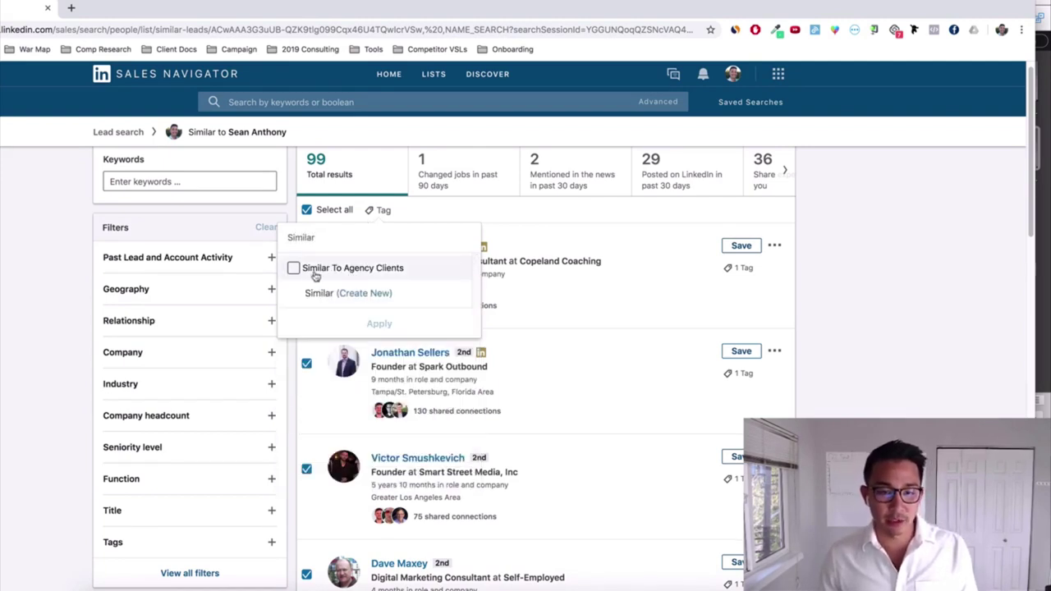
click(294, 269)
click(383, 325)
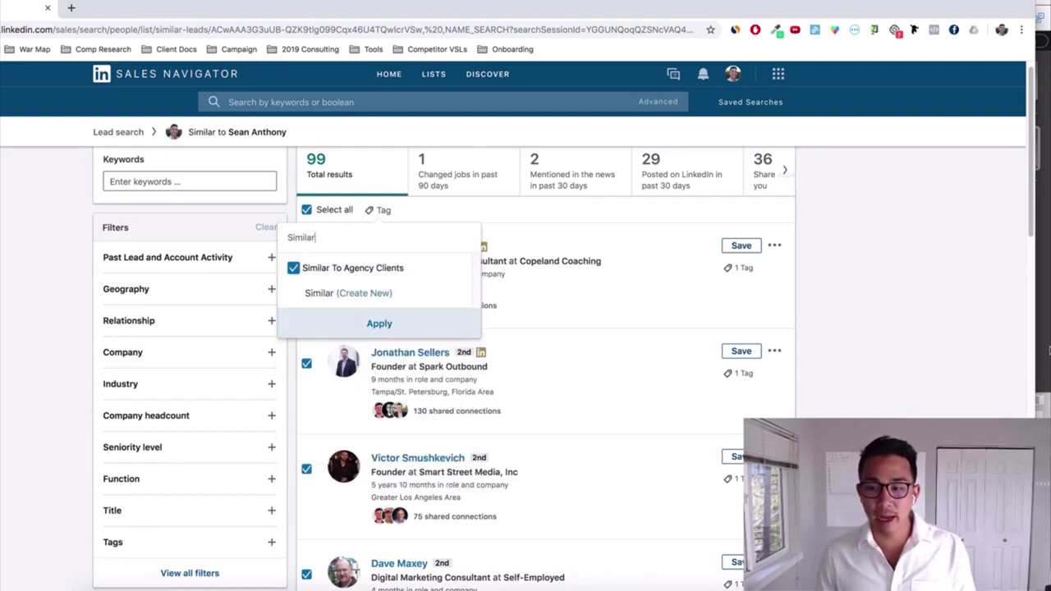
click(742, 374)
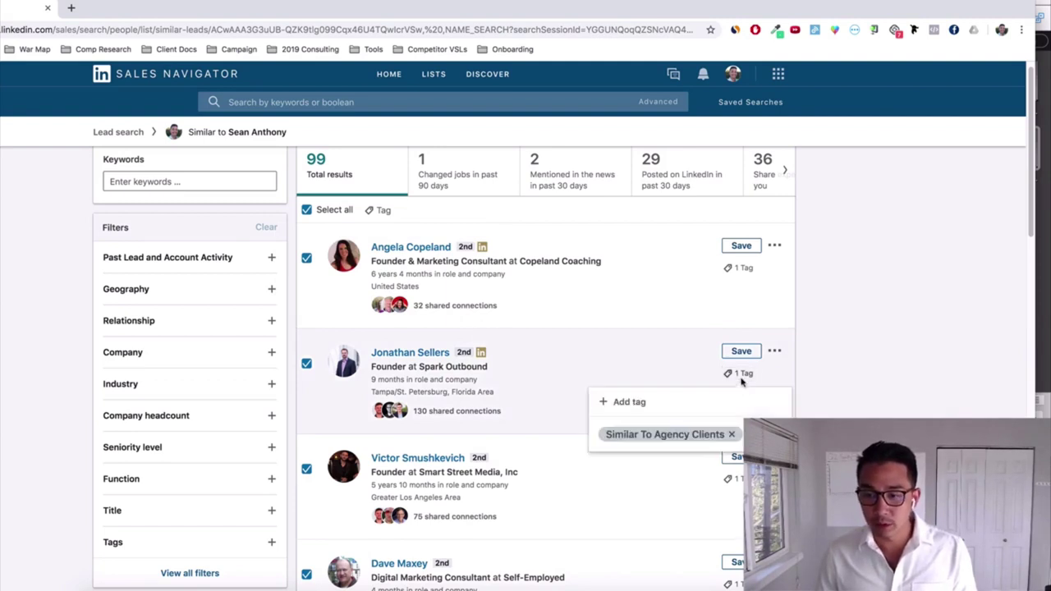
Close the tag list, deselect all leads, and return to a blank advanced lead search
click(873, 374)
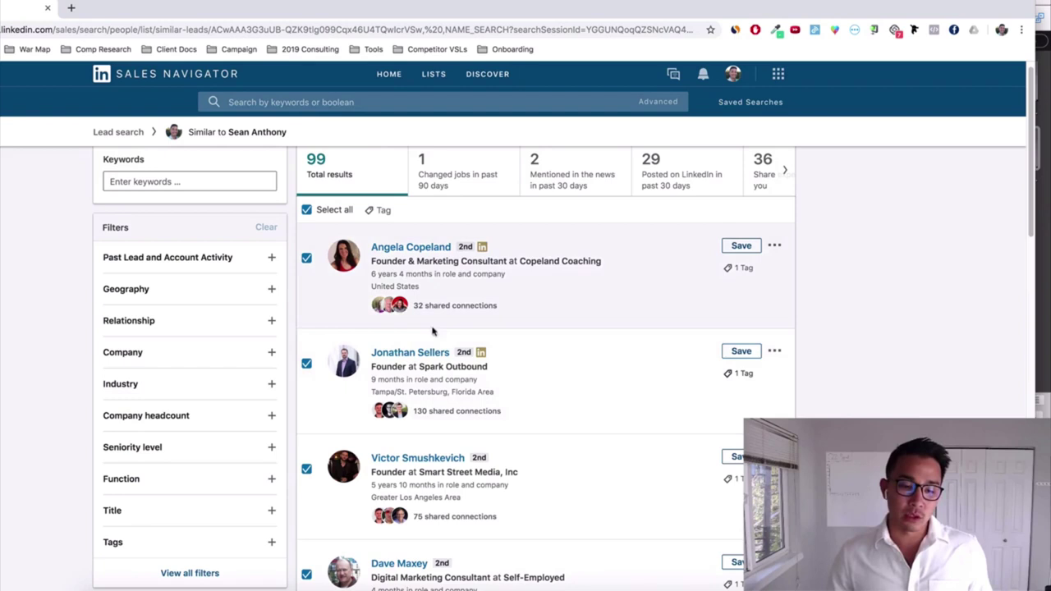
click(306, 210)
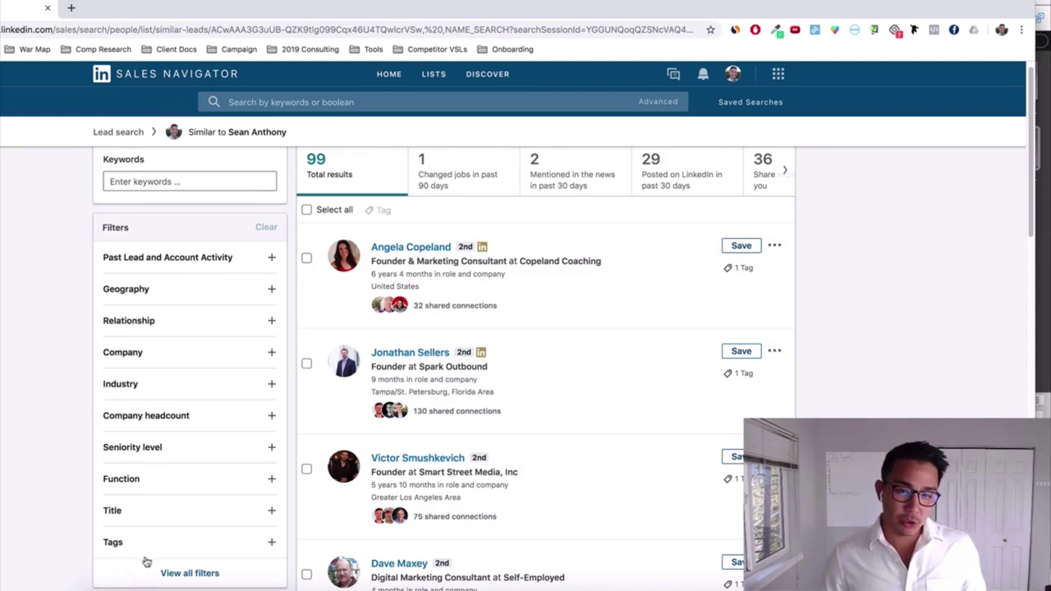
click(118, 132)
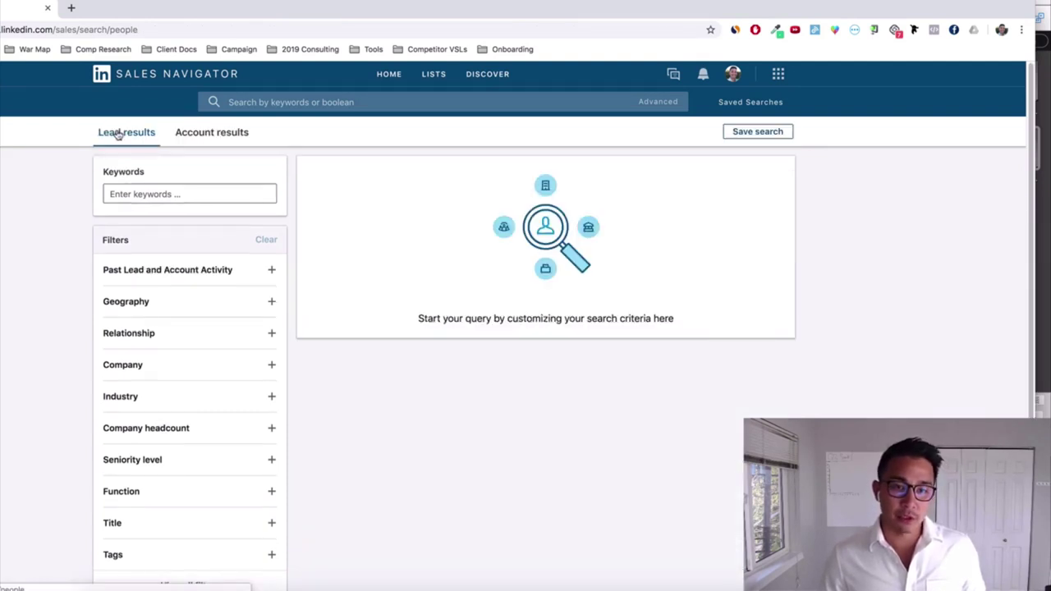
click(688, 105)
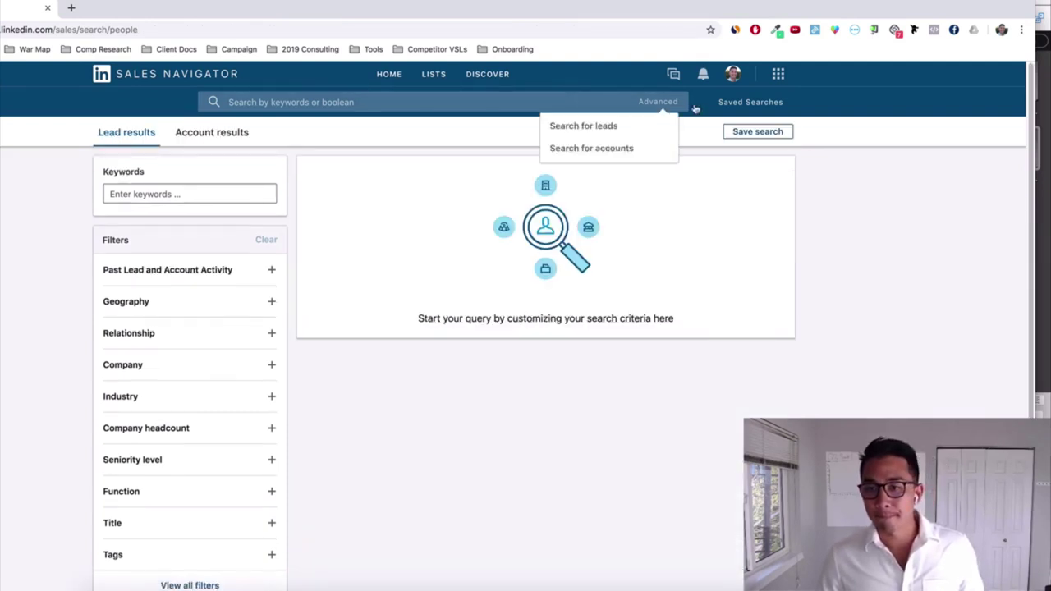
Add the Agency New Business Hunters group filter, narrowing leads to 4,687 results
click(635, 128)
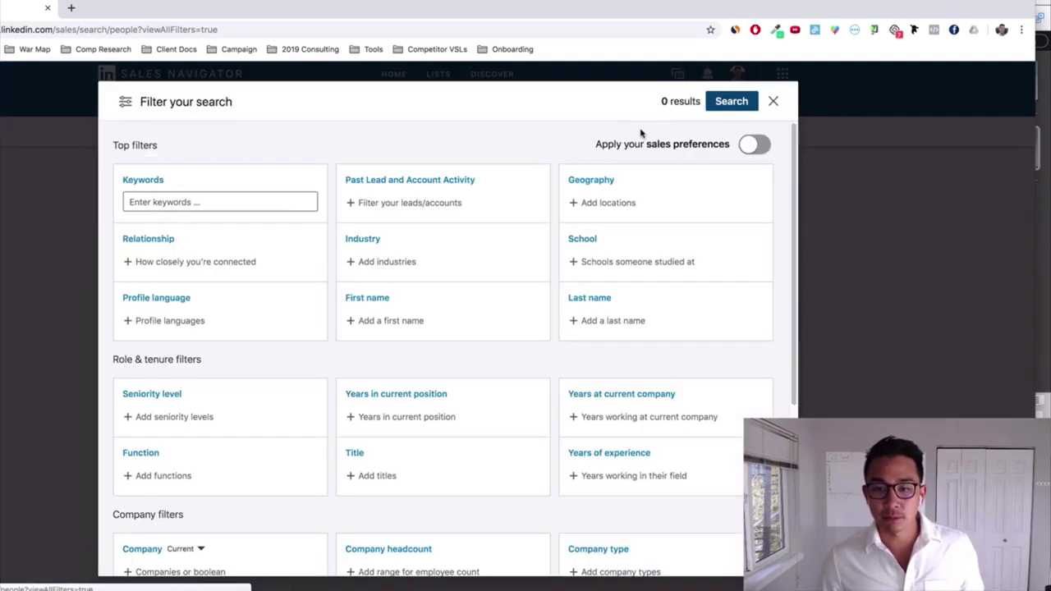
scroll(361, 259, down, 1)
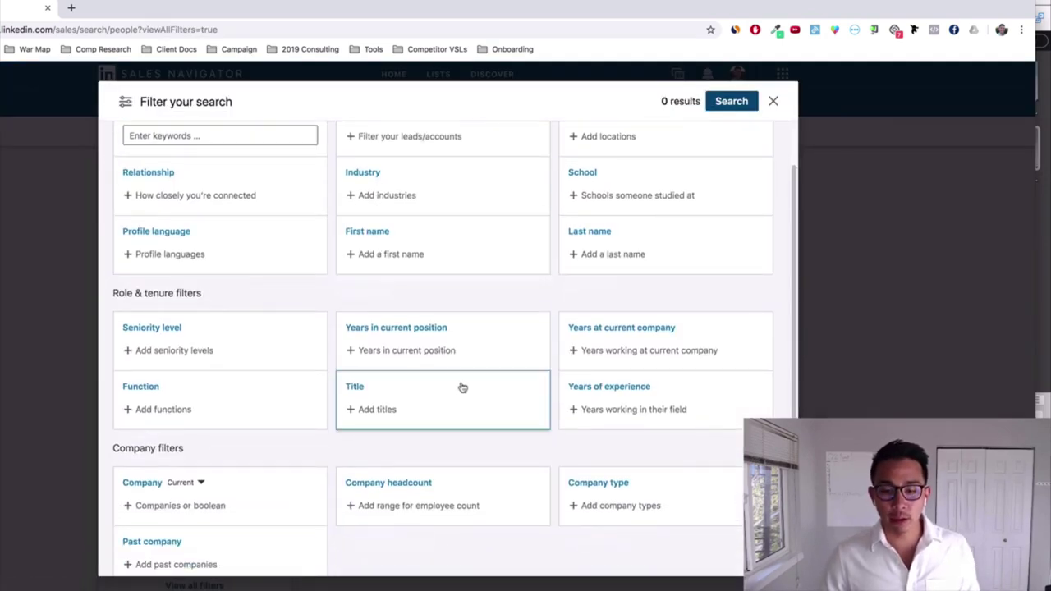
scroll(462, 387, down, 3)
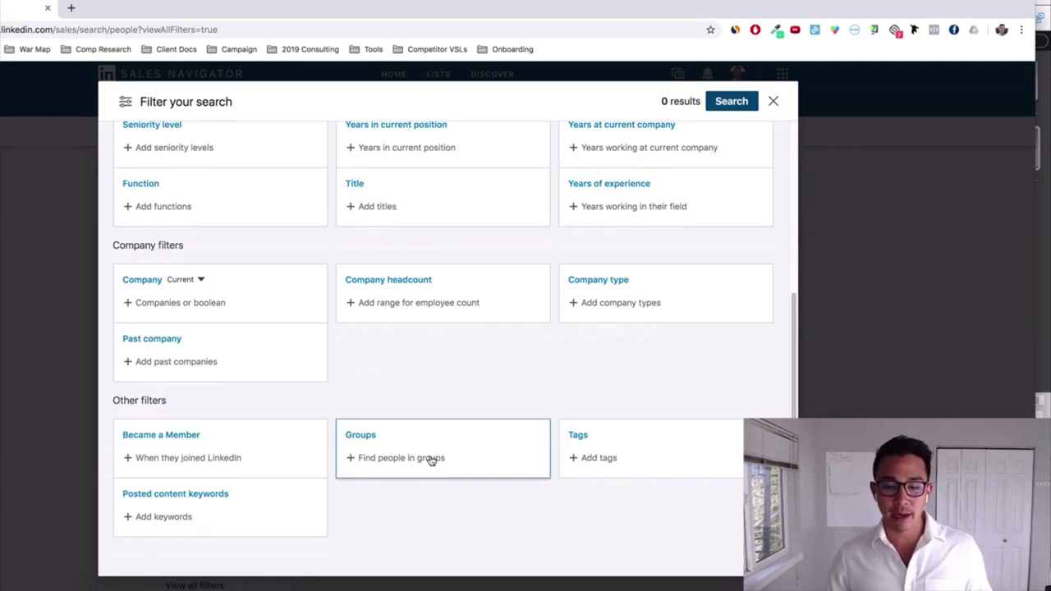
click(377, 454)
text(a)
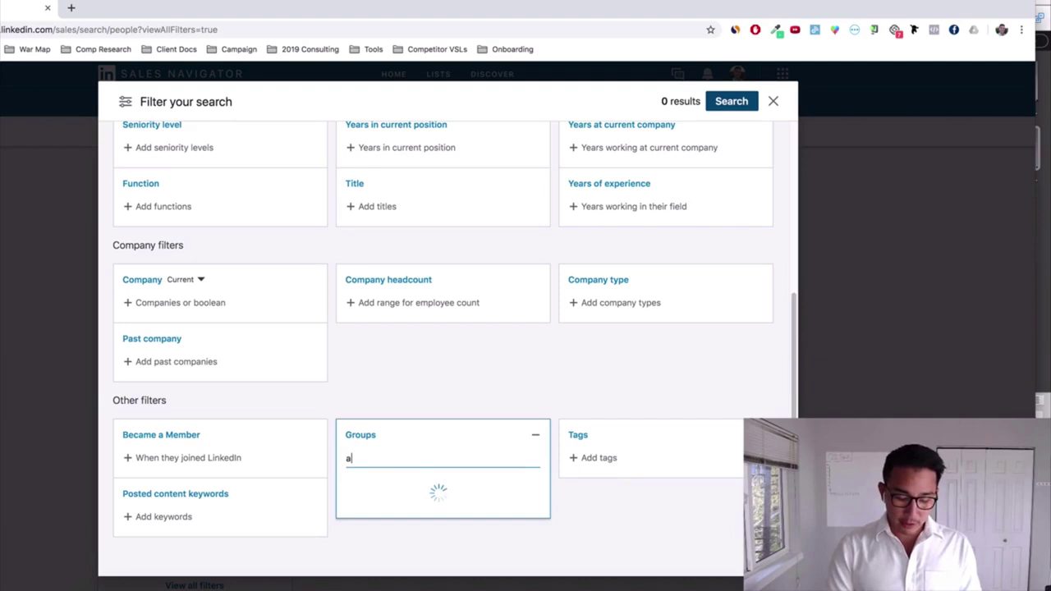
text(gency)
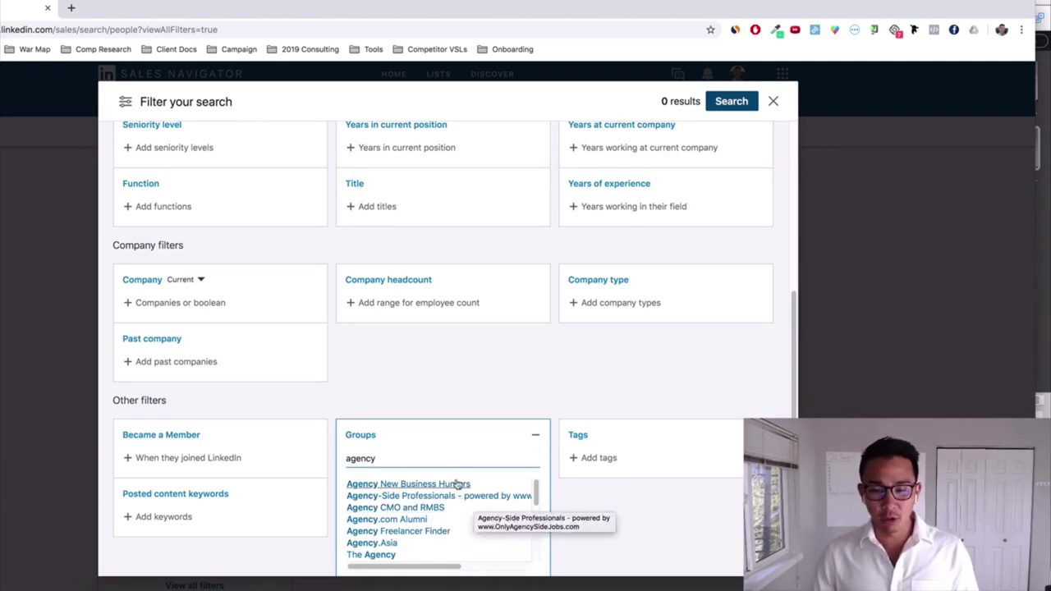
click(452, 485)
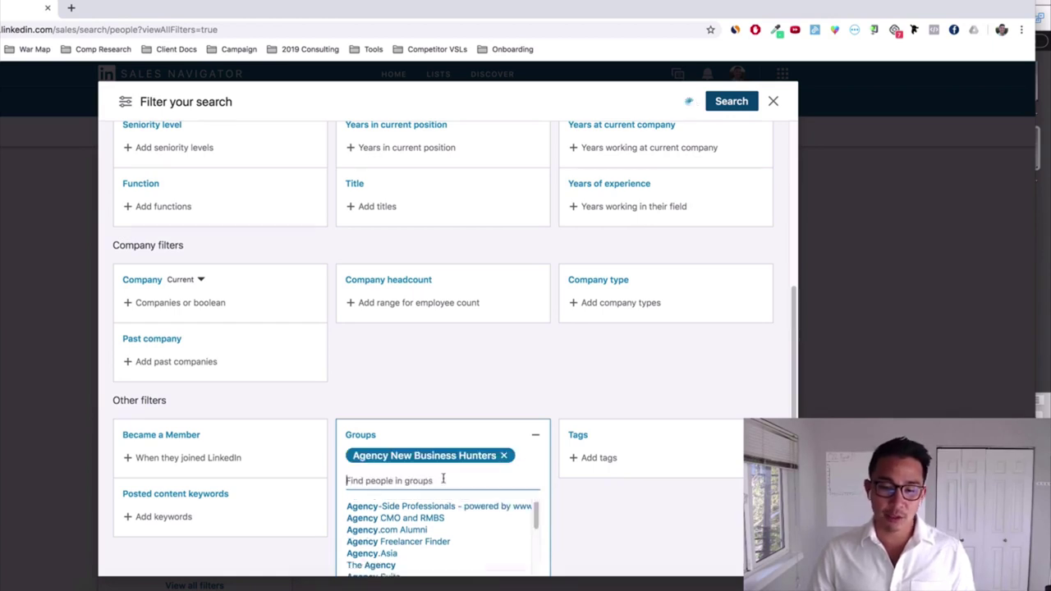
click(444, 400)
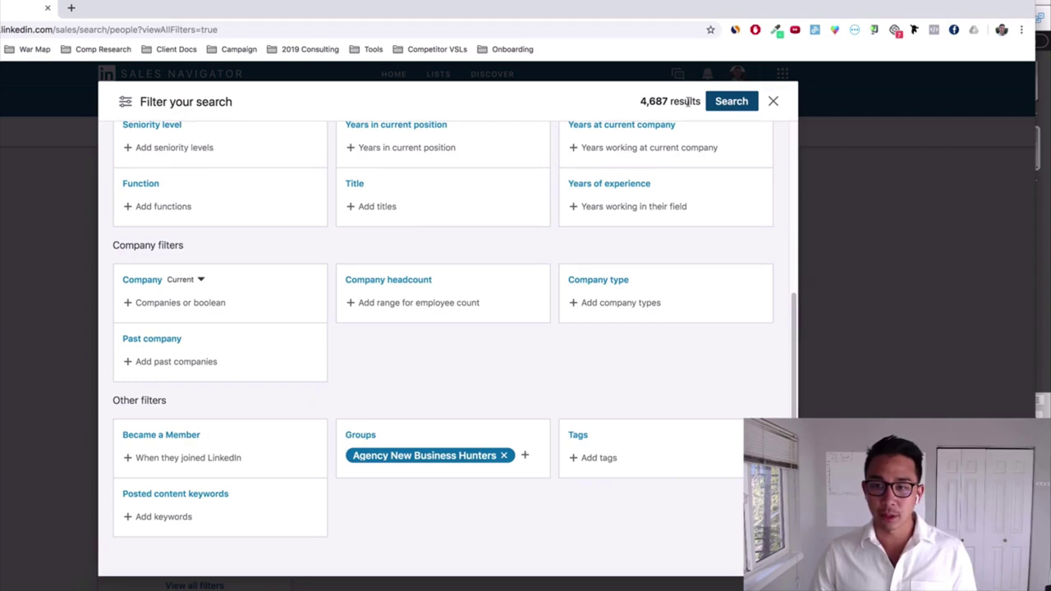
drag(658, 101, 642, 102)
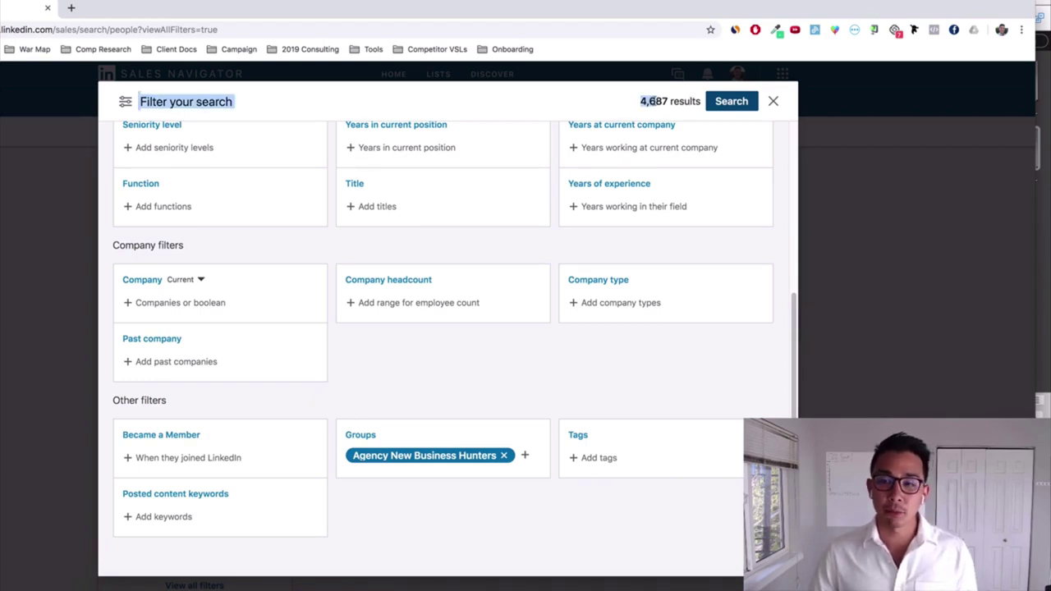
click(642, 102)
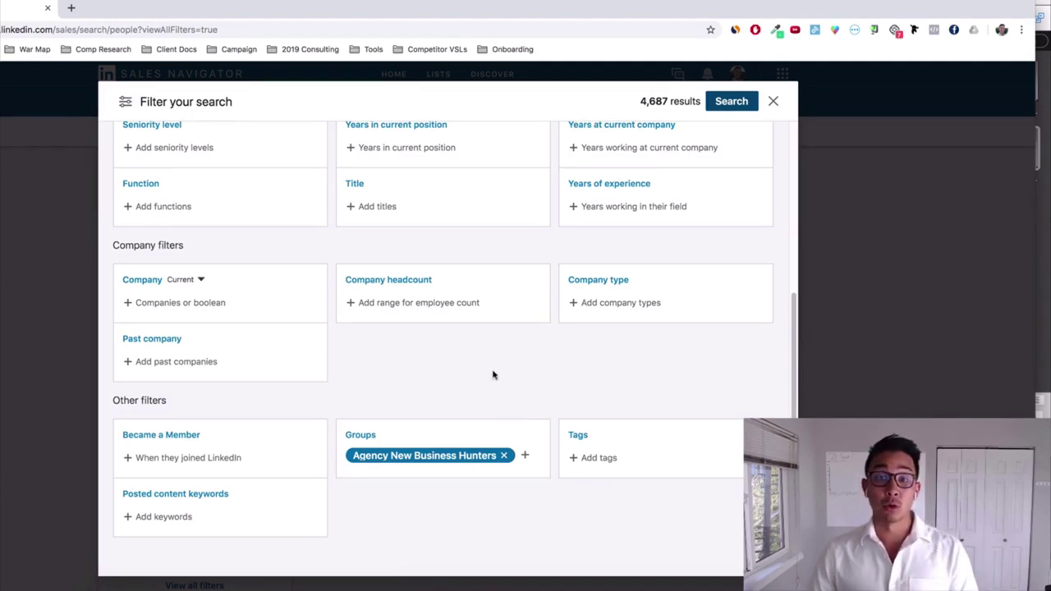
Restrict the Relationship filter to 2nd Degree Connections
scroll(367, 382, up, 3)
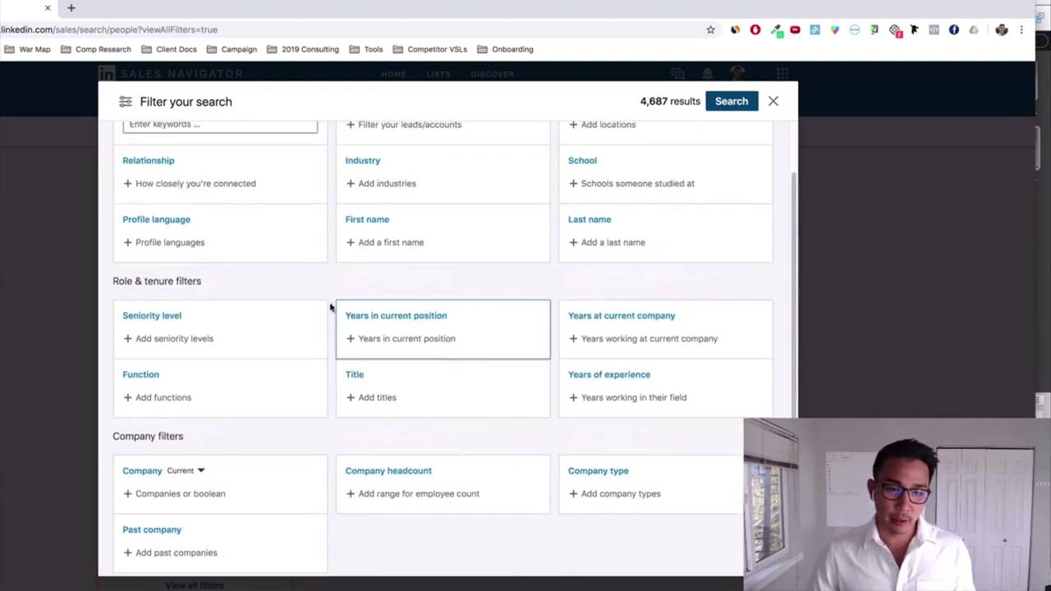
click(166, 189)
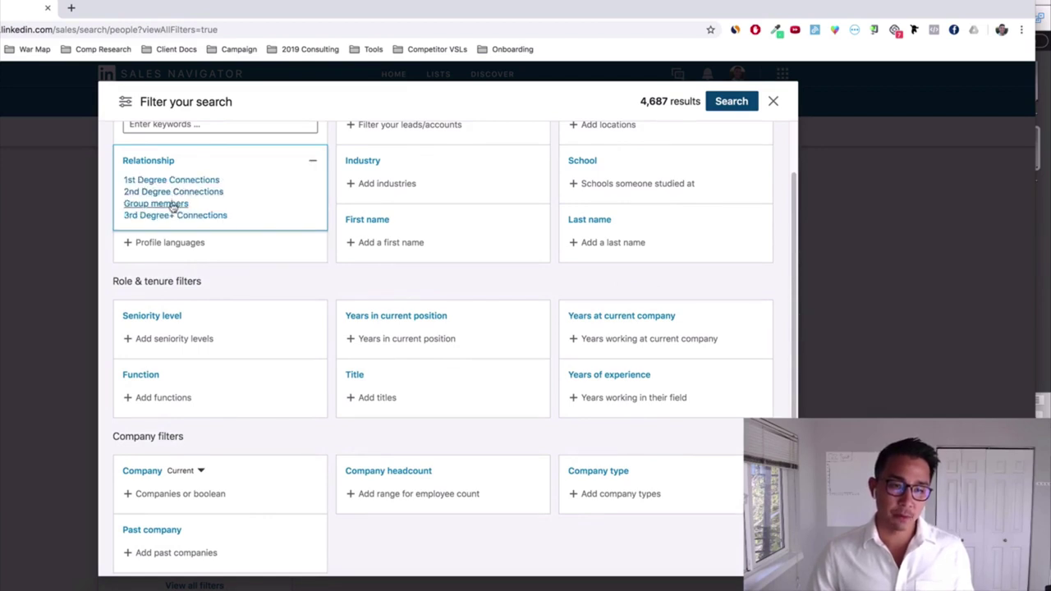
click(169, 190)
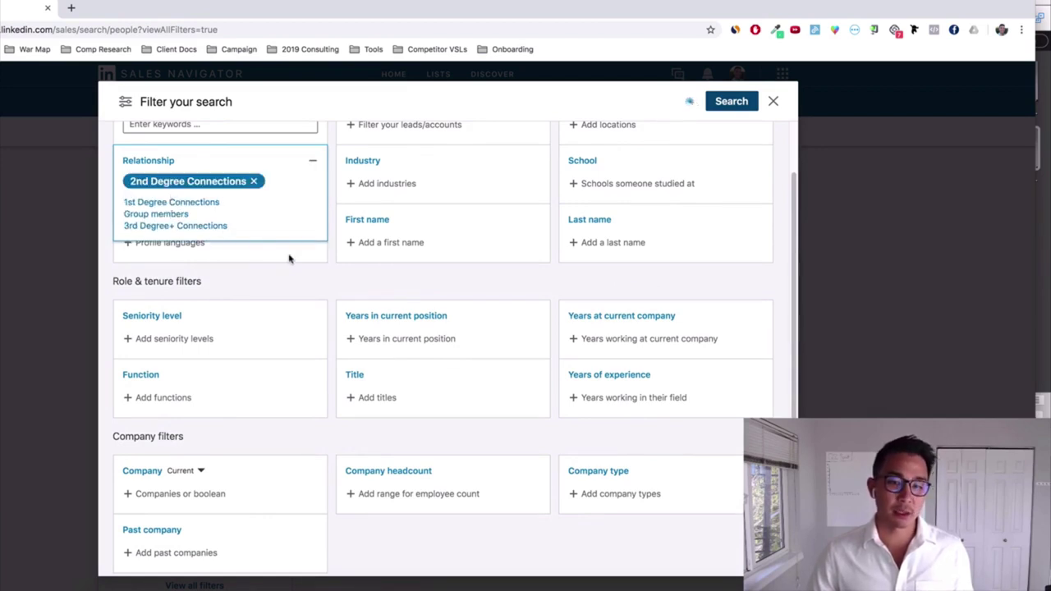
click(423, 276)
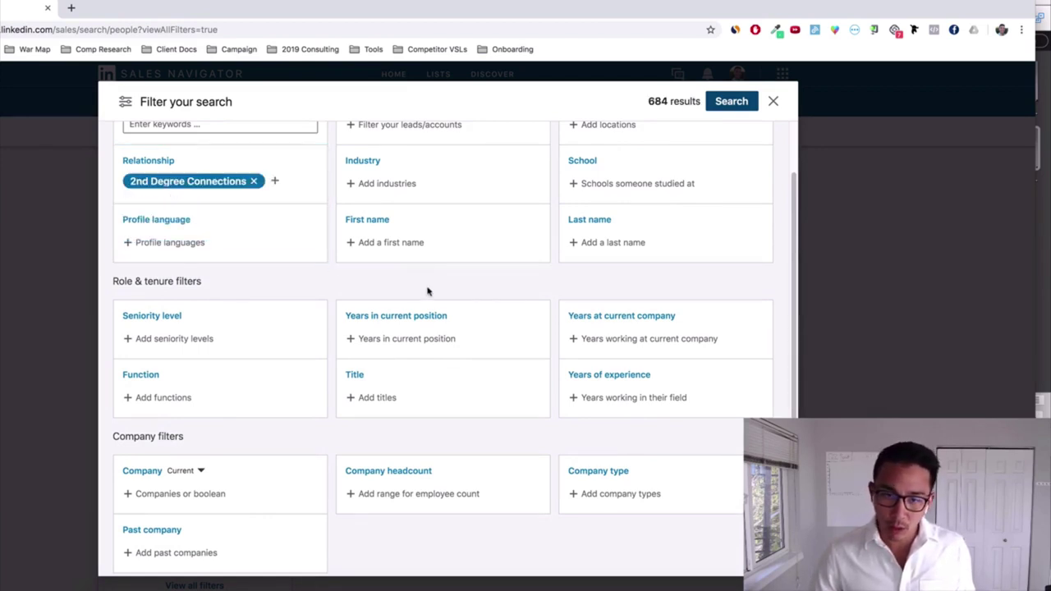
Add Owner, Partner and CXO seniority levels, cutting results to 308
click(190, 343)
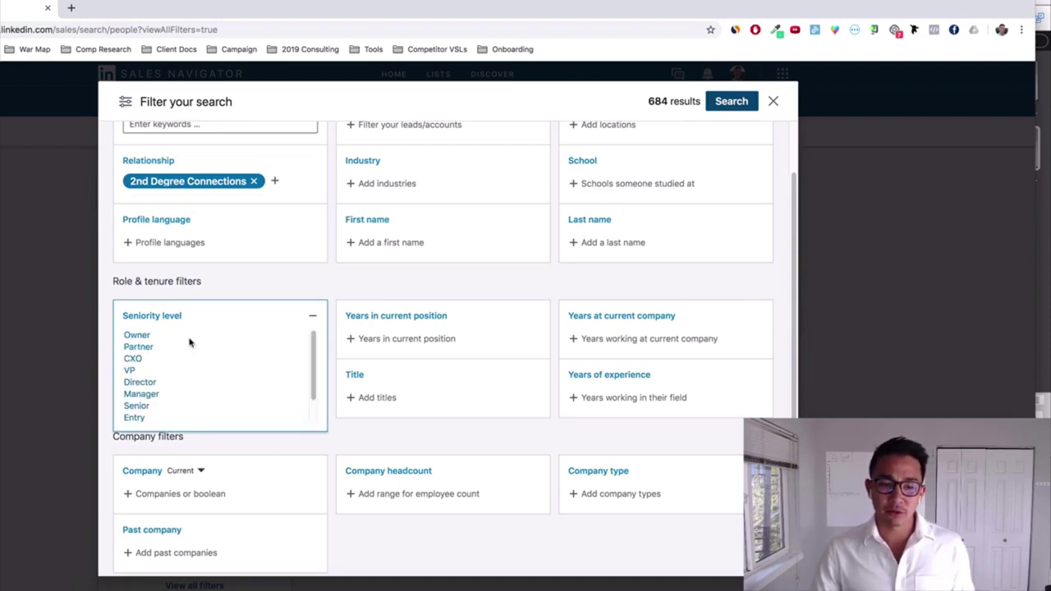
click(136, 336)
click(152, 373)
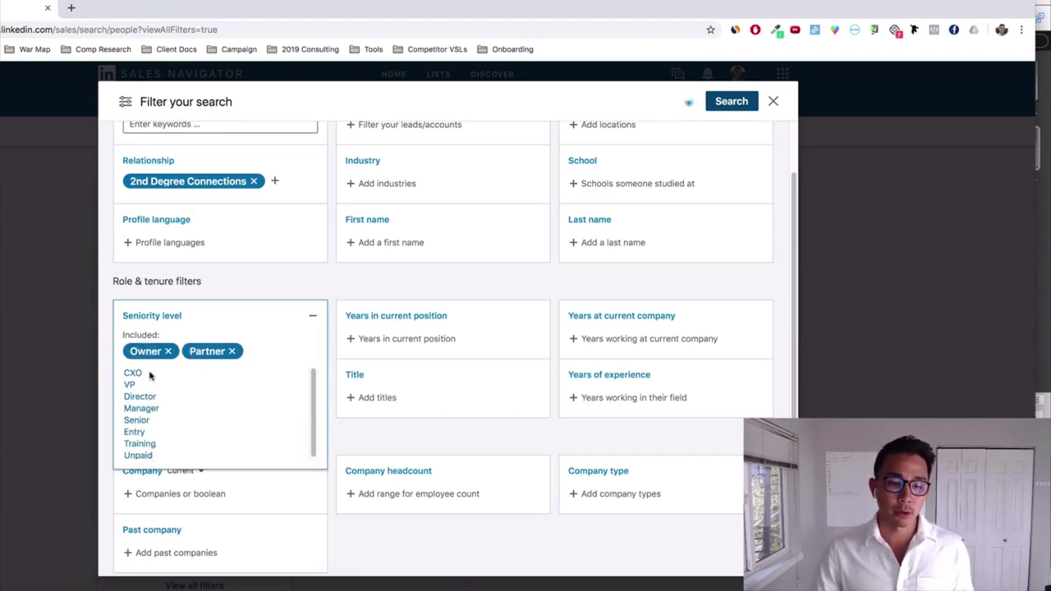
click(138, 374)
click(411, 445)
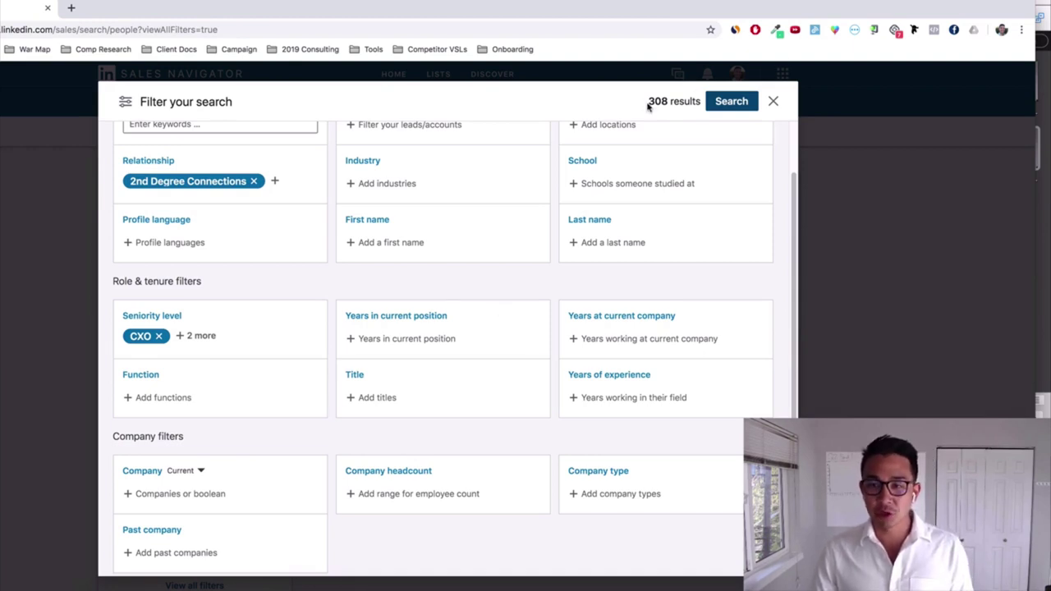
scroll(436, 296, up, 2)
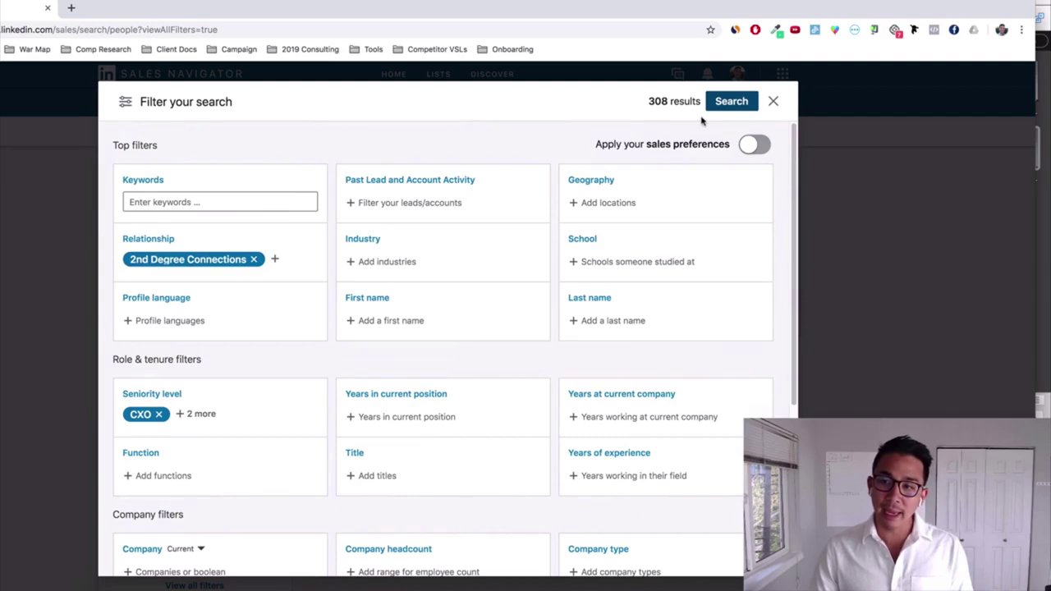
Run the filtered search and scroll through the 308 matching lead results
click(731, 101)
mouse_move(658, 102)
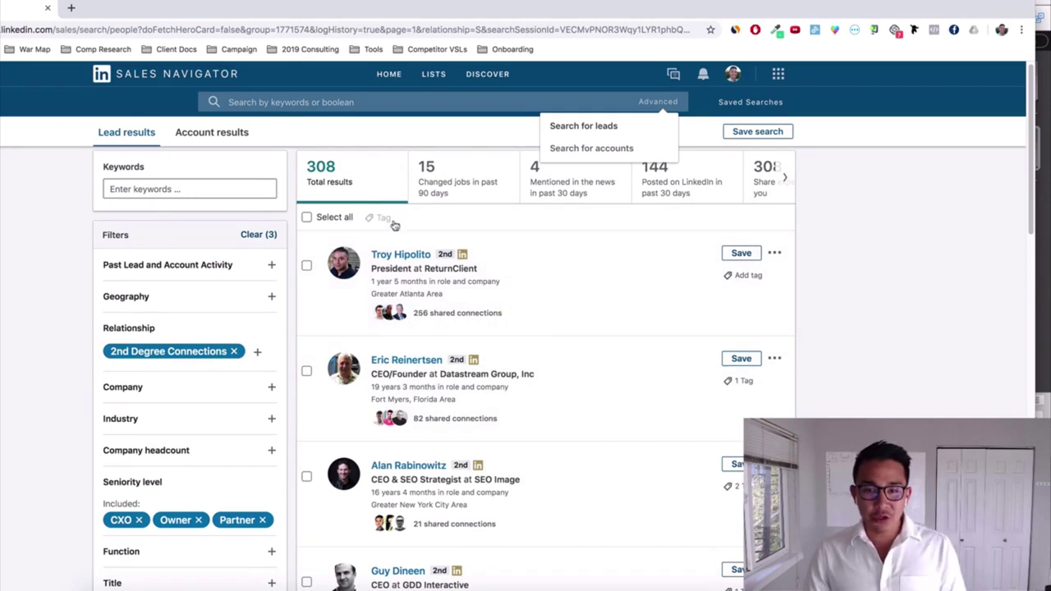
scroll(580, 254, down, 1)
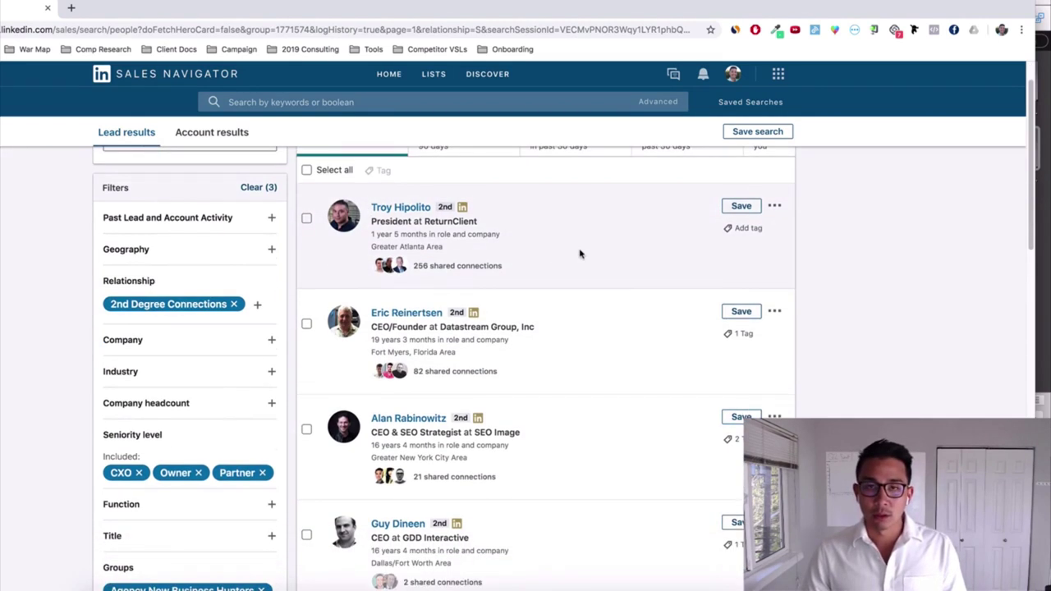
scroll(88, 439, down, 3)
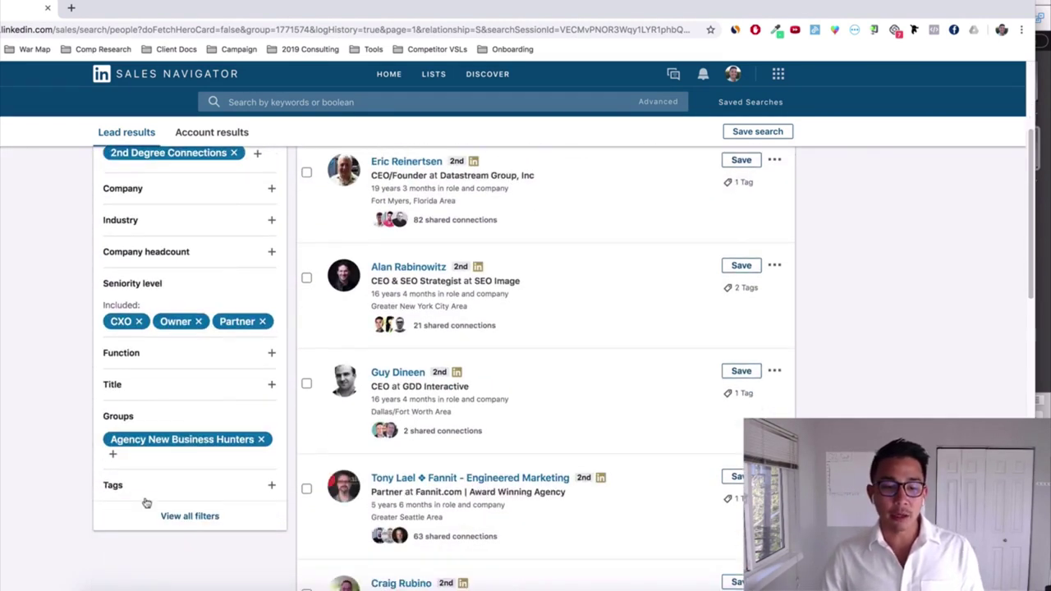